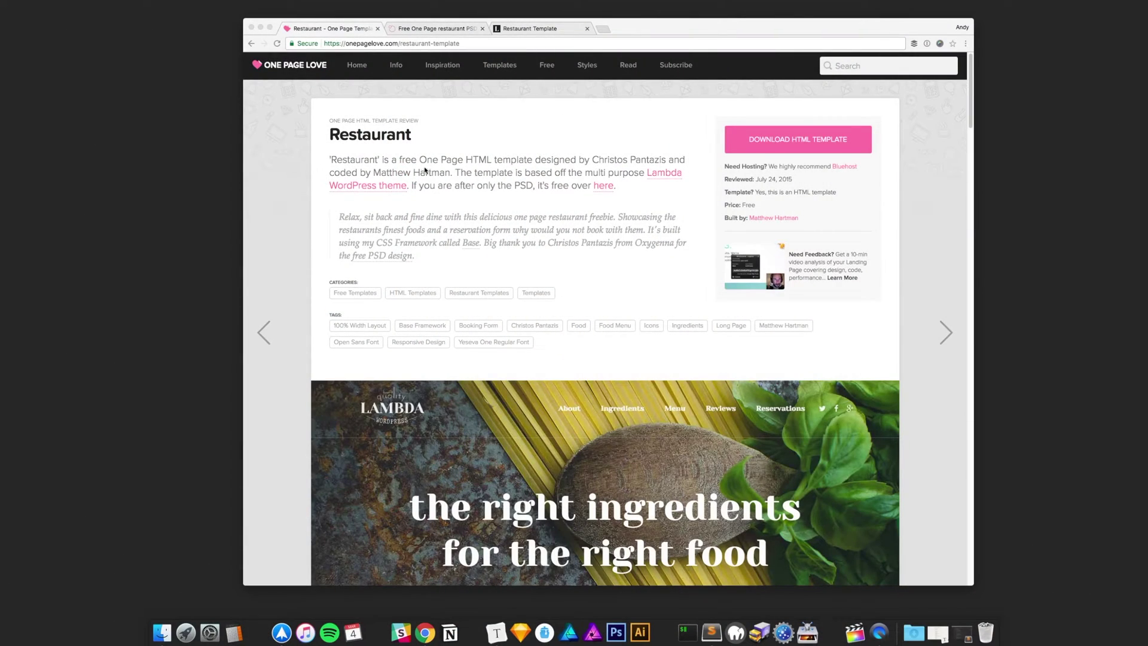
- Read the Restaurant template's description, highlighting its name and the designer and developer credits
click(357, 153)
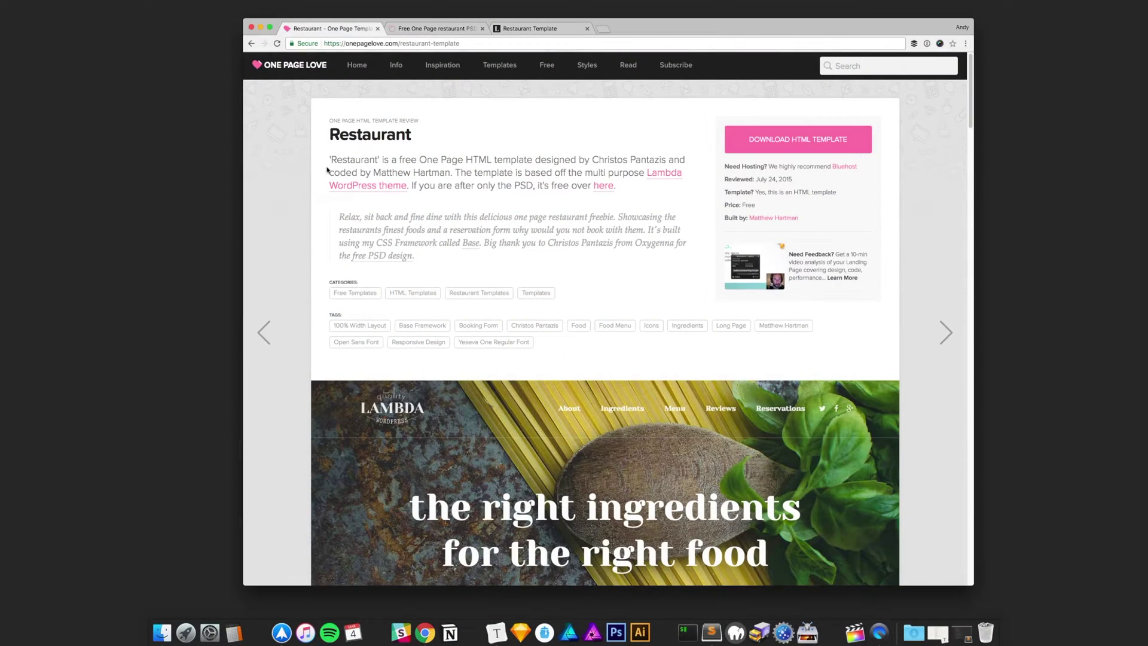
drag(331, 158, 379, 160)
click(563, 142)
mouse_move(443, 86)
drag(595, 160, 668, 159)
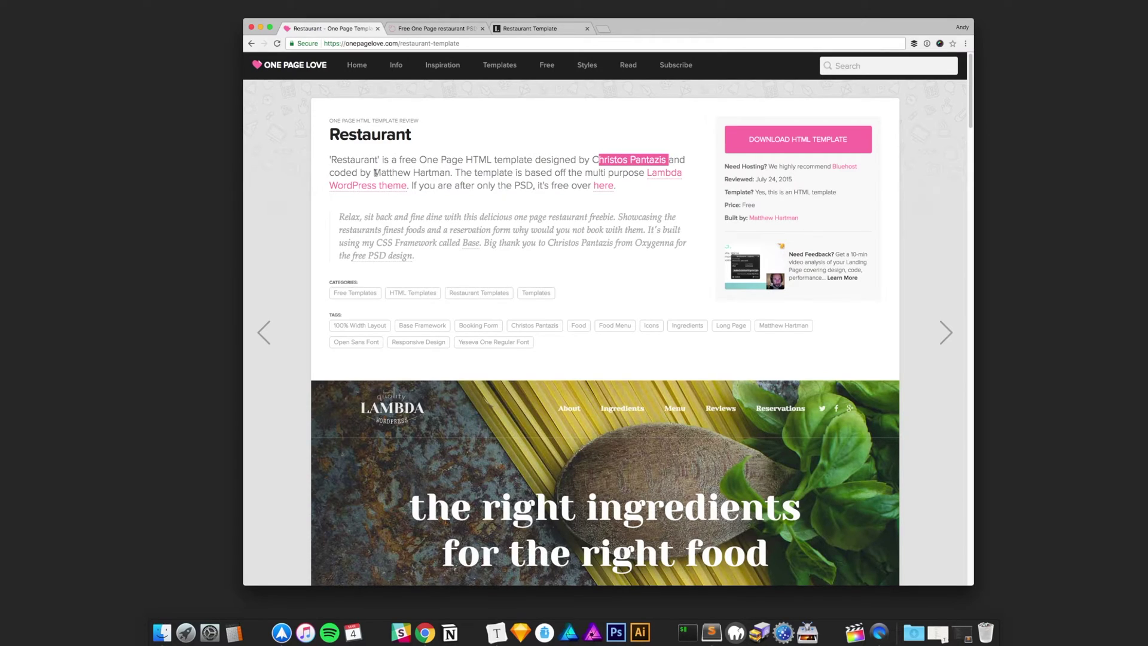
drag(376, 173, 452, 172)
click(473, 211)
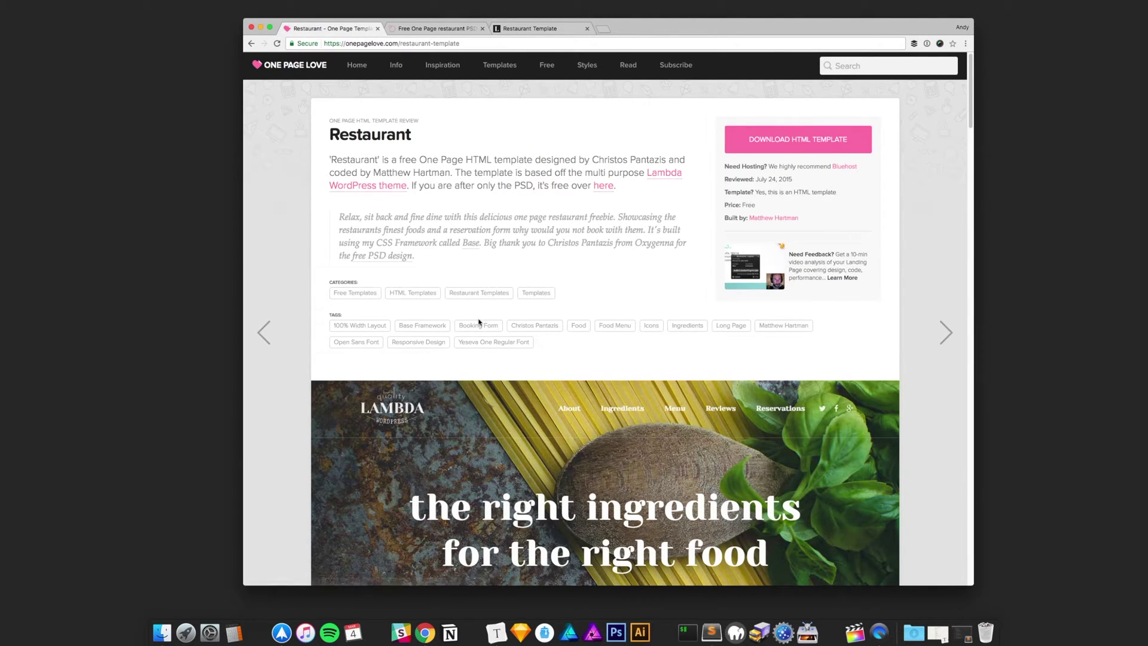
- Scroll through the Restaurant template's live preview to view the hero and menu sections
scroll(496, 332, down, 5)
scroll(495, 332, down, 10)
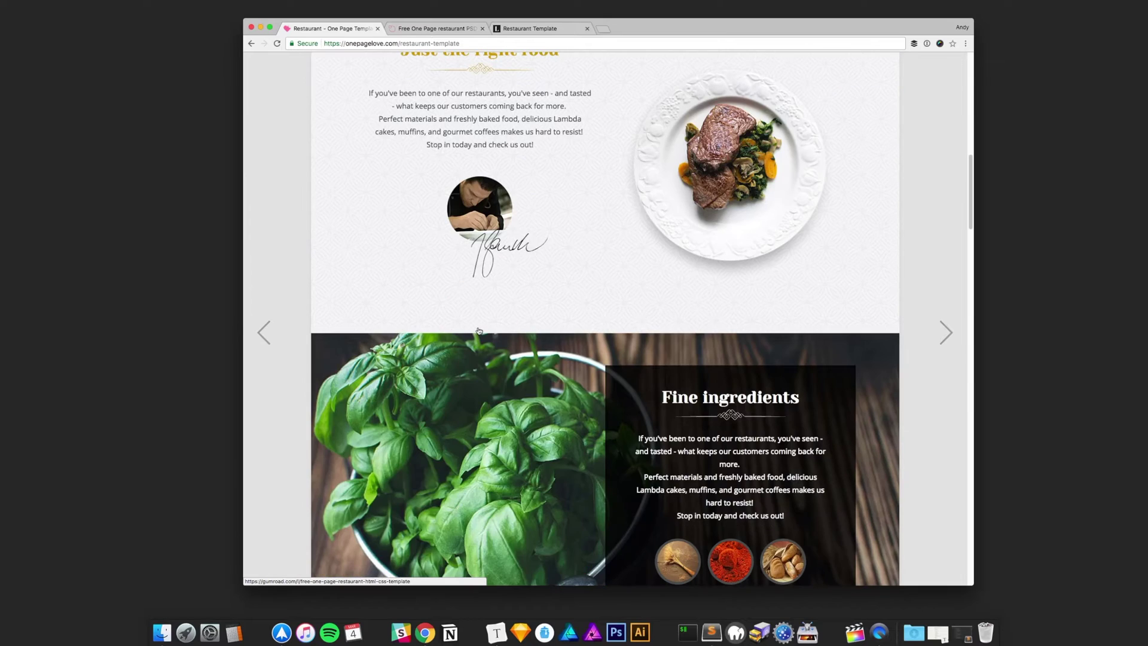
scroll(468, 315, down, 3)
scroll(470, 317, up, 10)
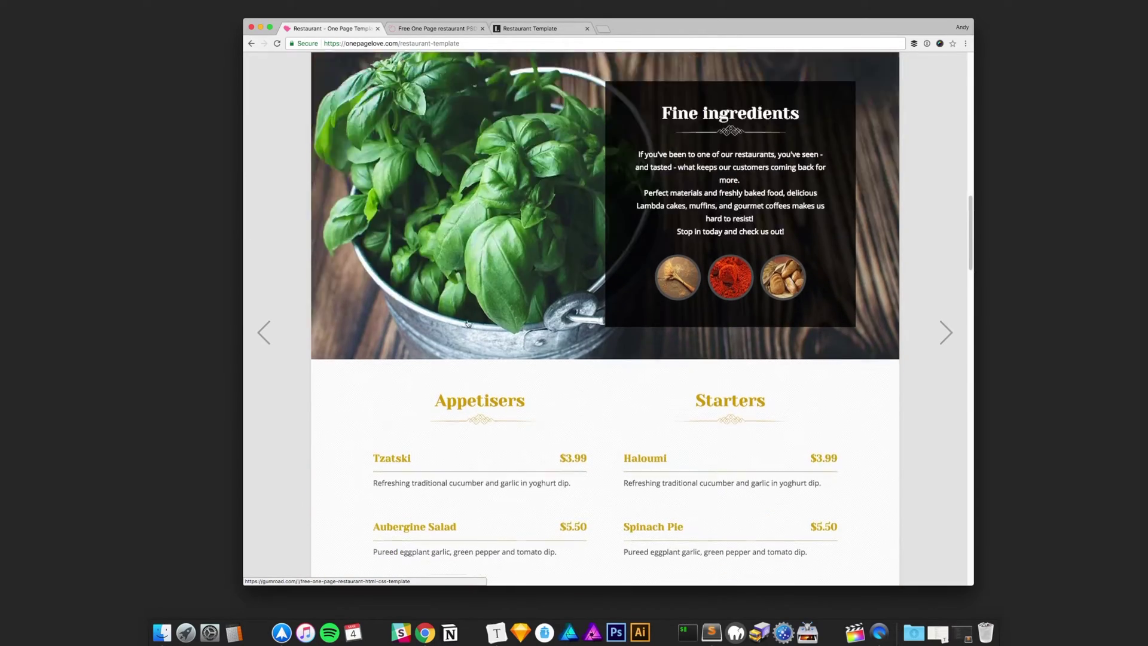
scroll(470, 320, up, 5)
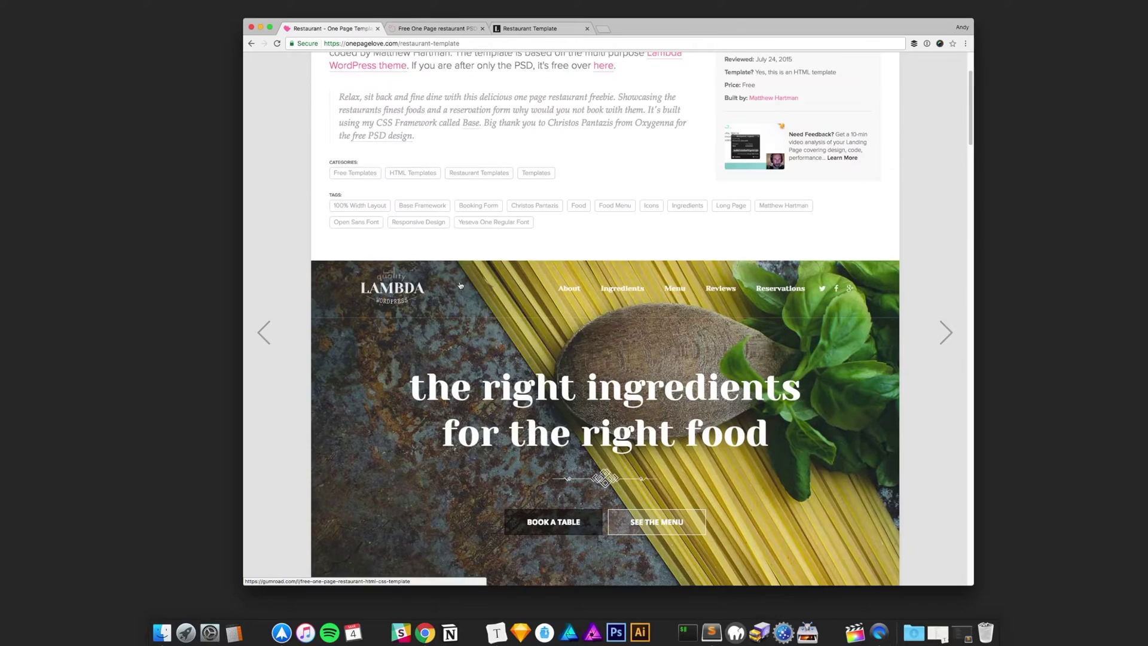
scroll(459, 141, up, 3)
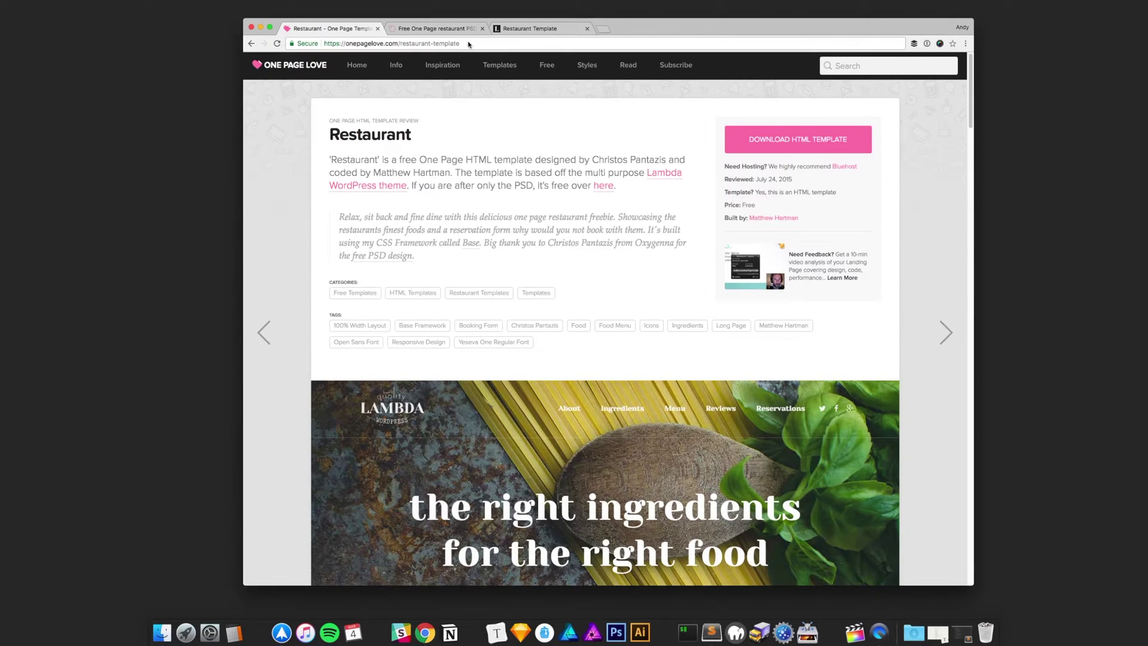
scroll(497, 198, down, 5)
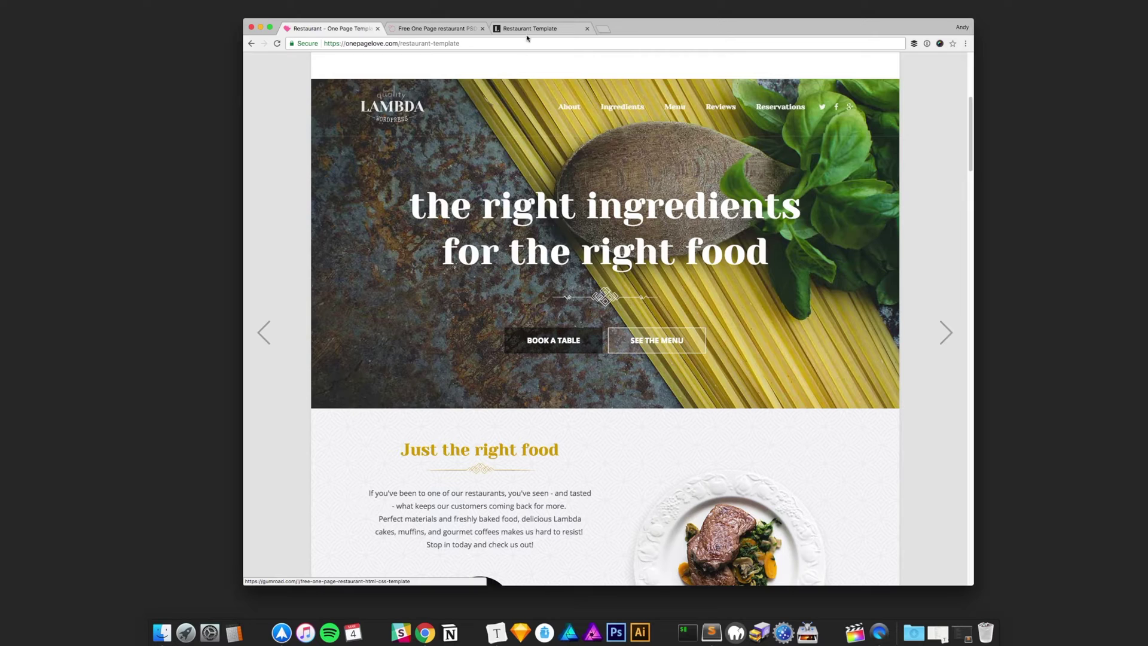
click(528, 29)
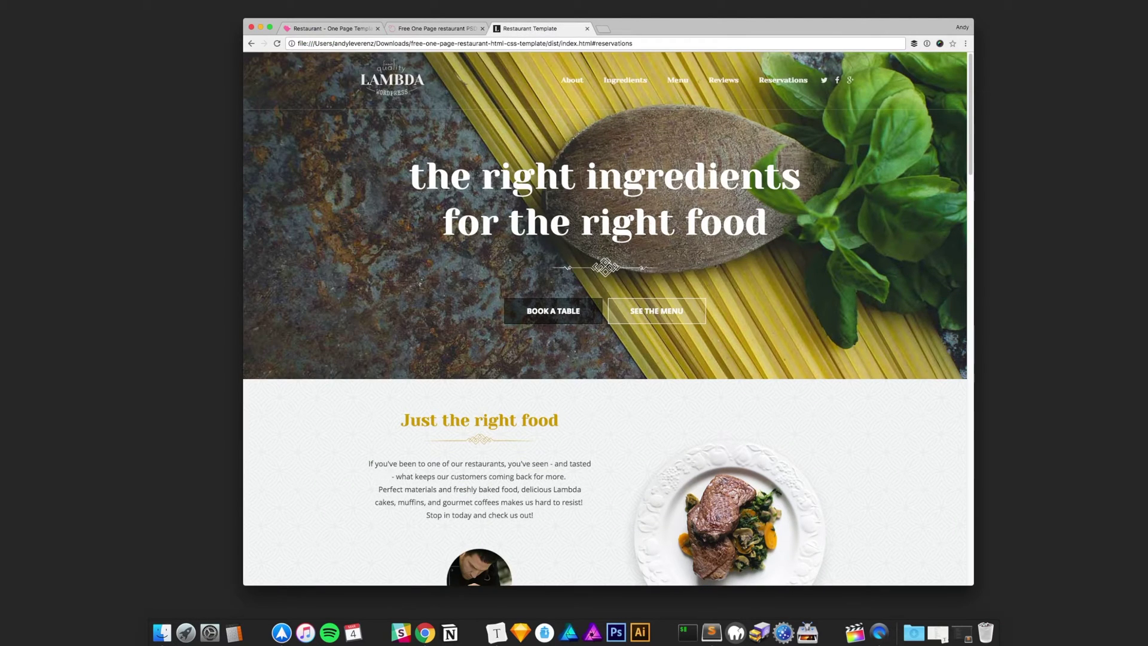
scroll(883, 333, down, 10)
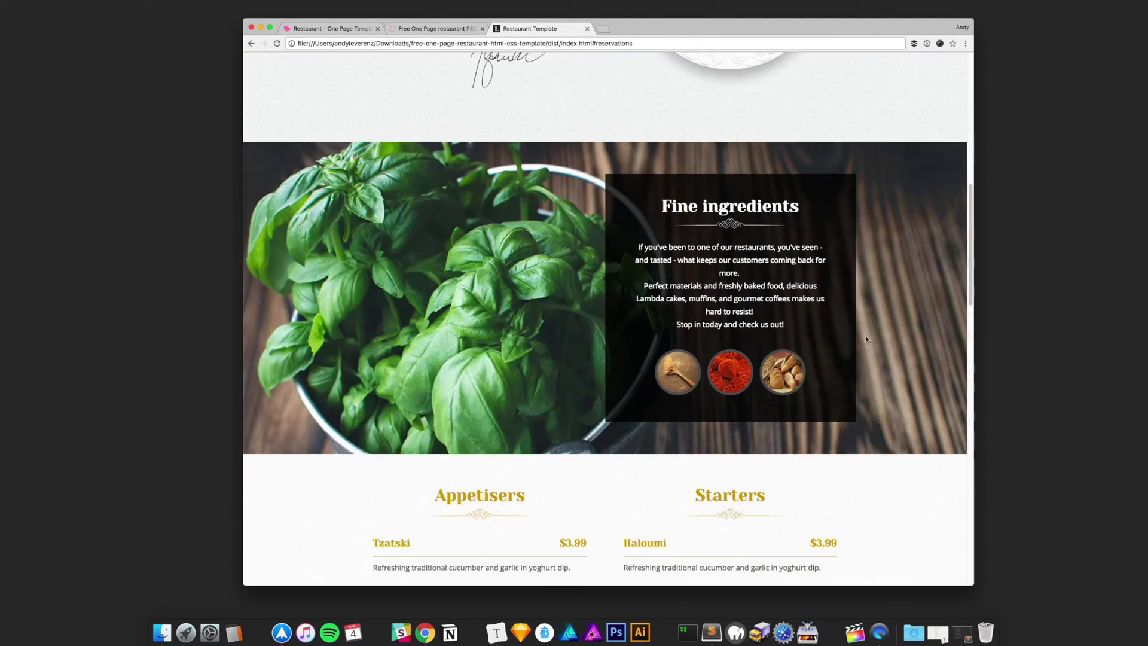
scroll(509, 418, down, 2)
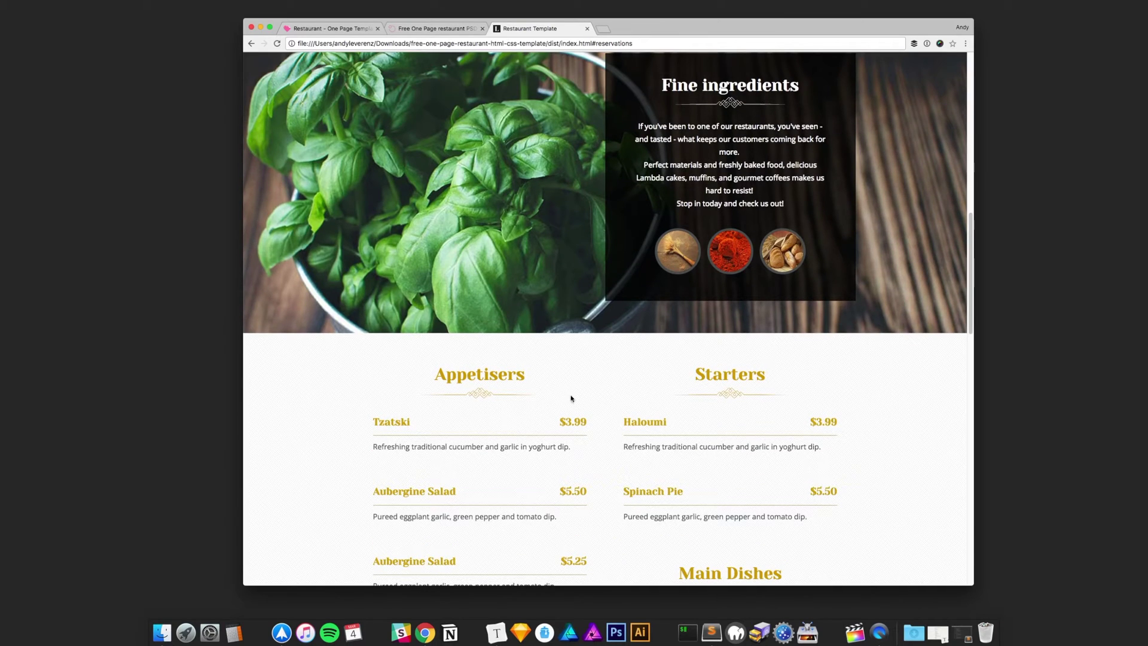
scroll(571, 399, down, 8)
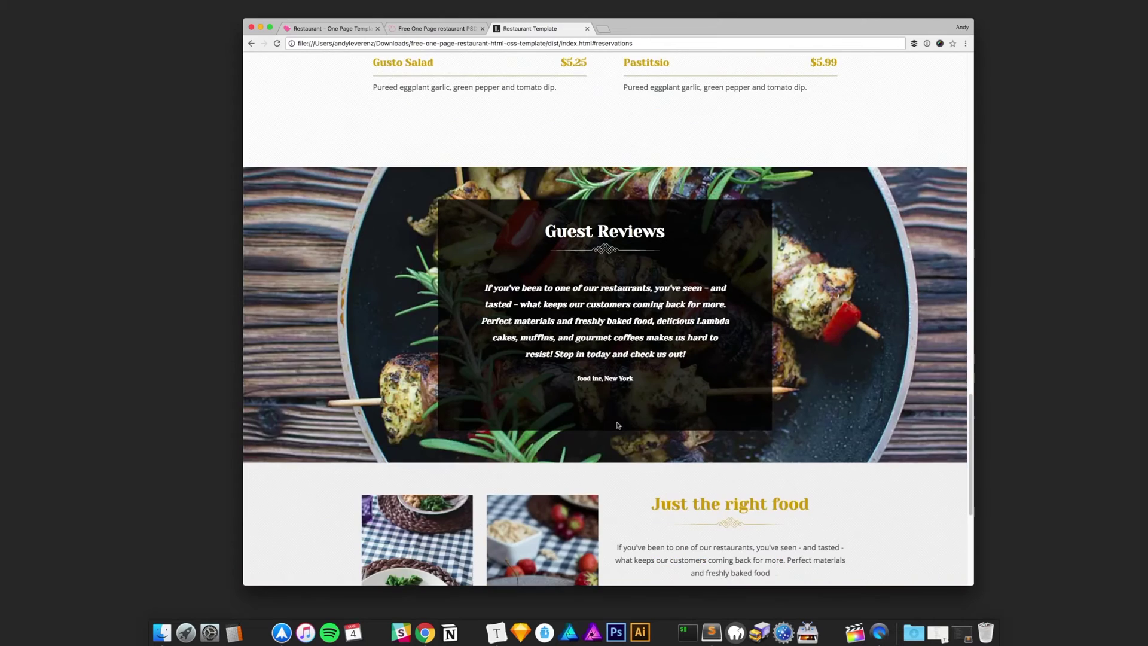
scroll(600, 379, down, 10)
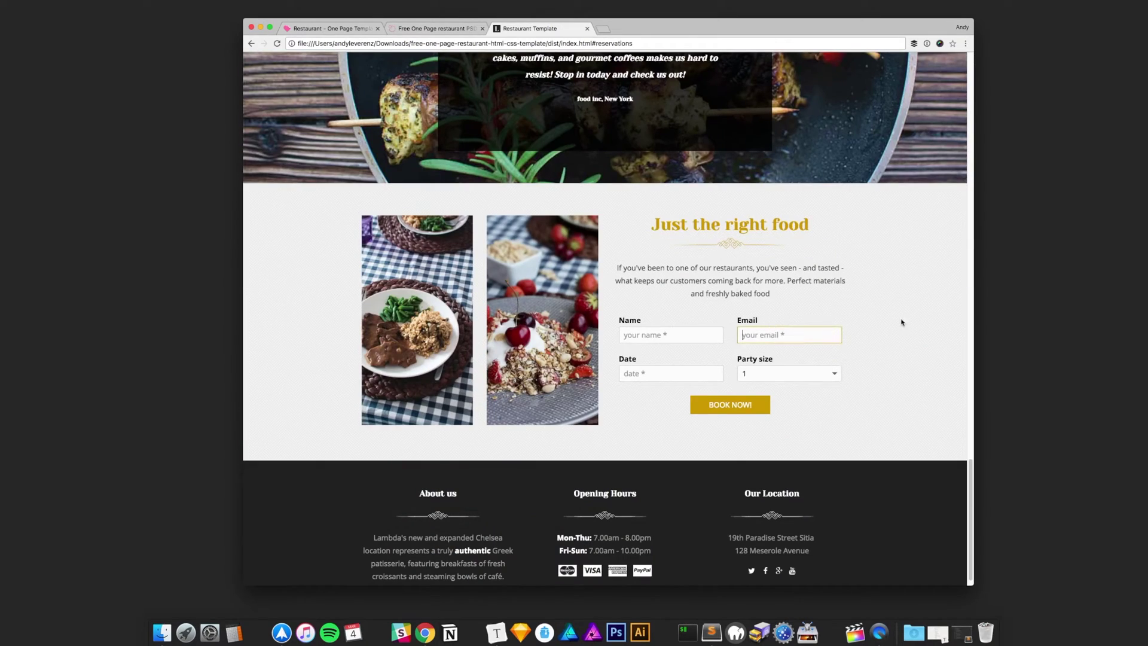
drag(971, 298, 427, 266)
scroll(344, 234, up, 15)
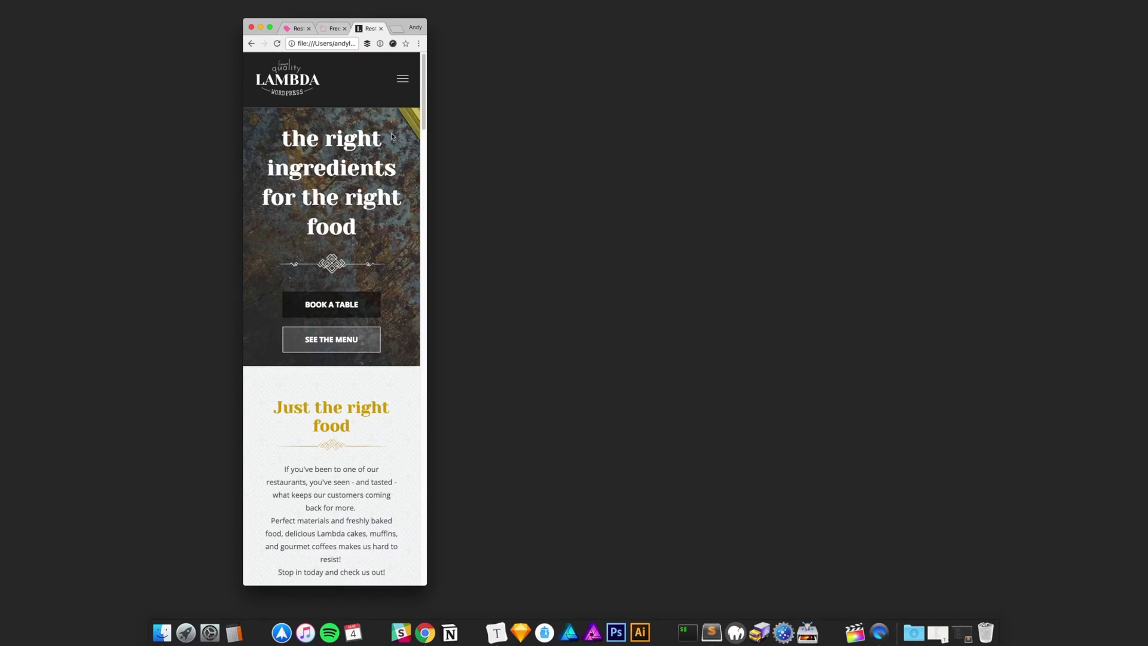
click(403, 79)
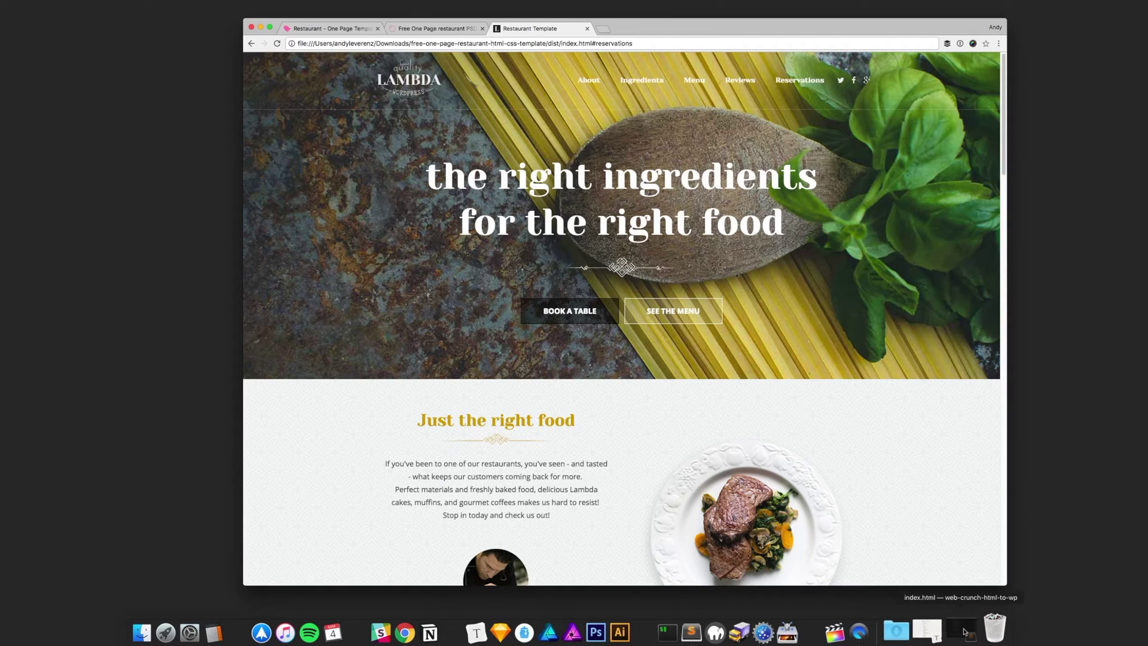
- In Sublime Text, view gulpfile.js, then close it so index.html is showing
click(960, 630)
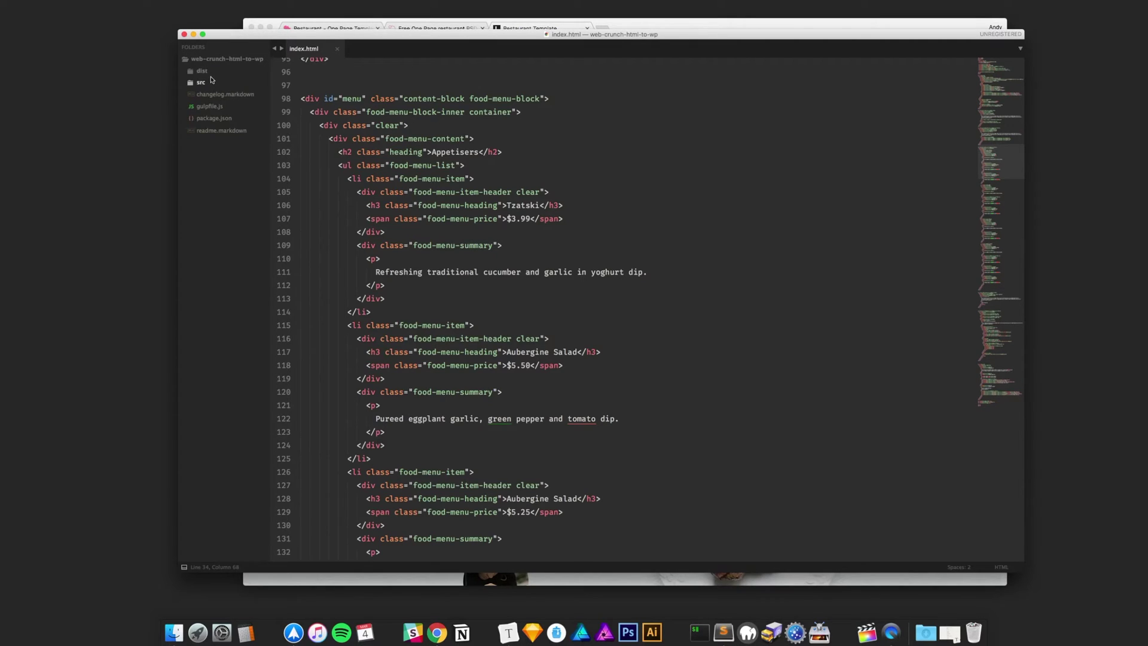
click(233, 107)
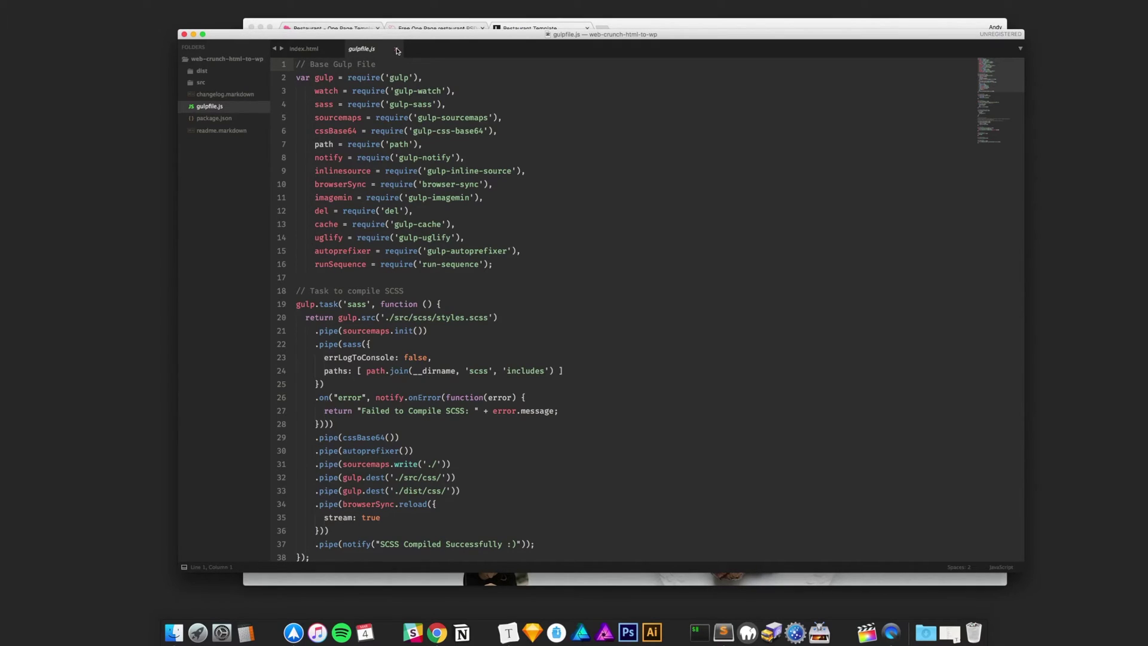
click(397, 50)
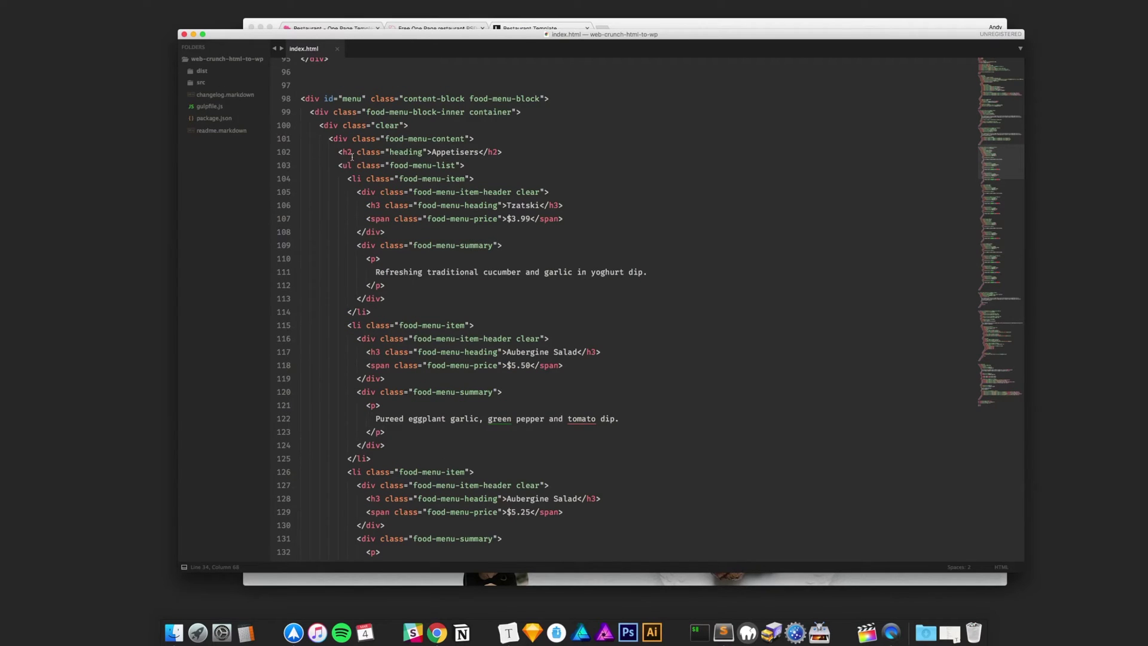
scroll(490, 227, up, 4)
- Scroll down the restaurant page in Chrome to compare it with the source
click(683, 24)
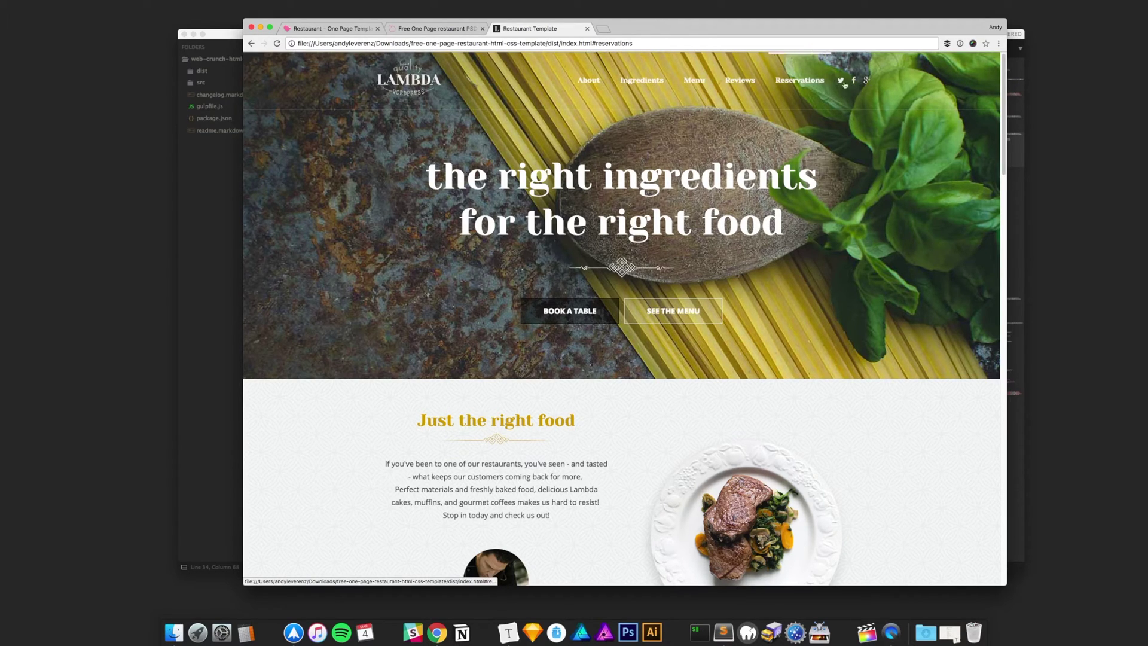
scroll(613, 261, down, 1)
scroll(615, 260, down, 5)
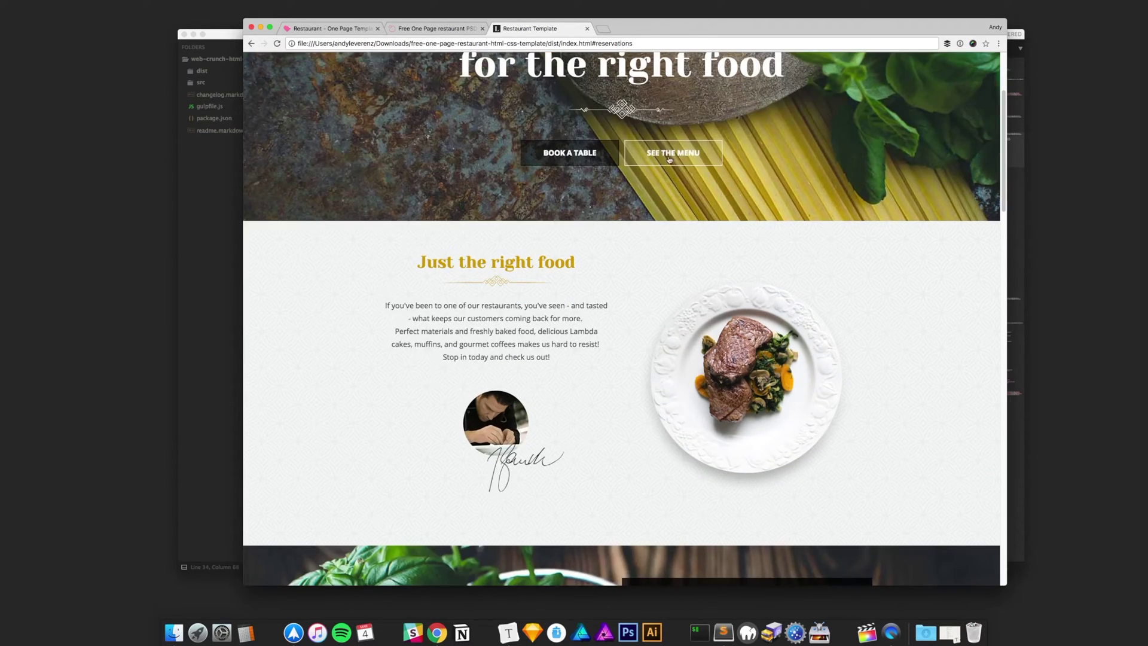
scroll(585, 223, down, 5)
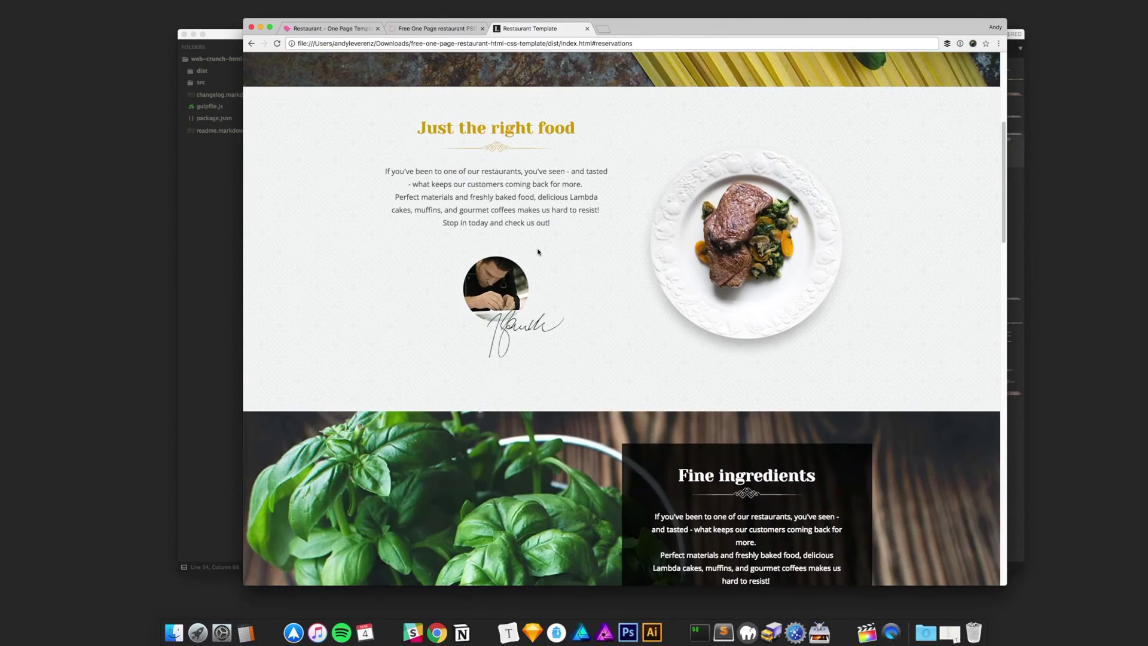
- Shrink the editor font and select the 'Fine ingredients' paragraph on lines 83–85
click(203, 229)
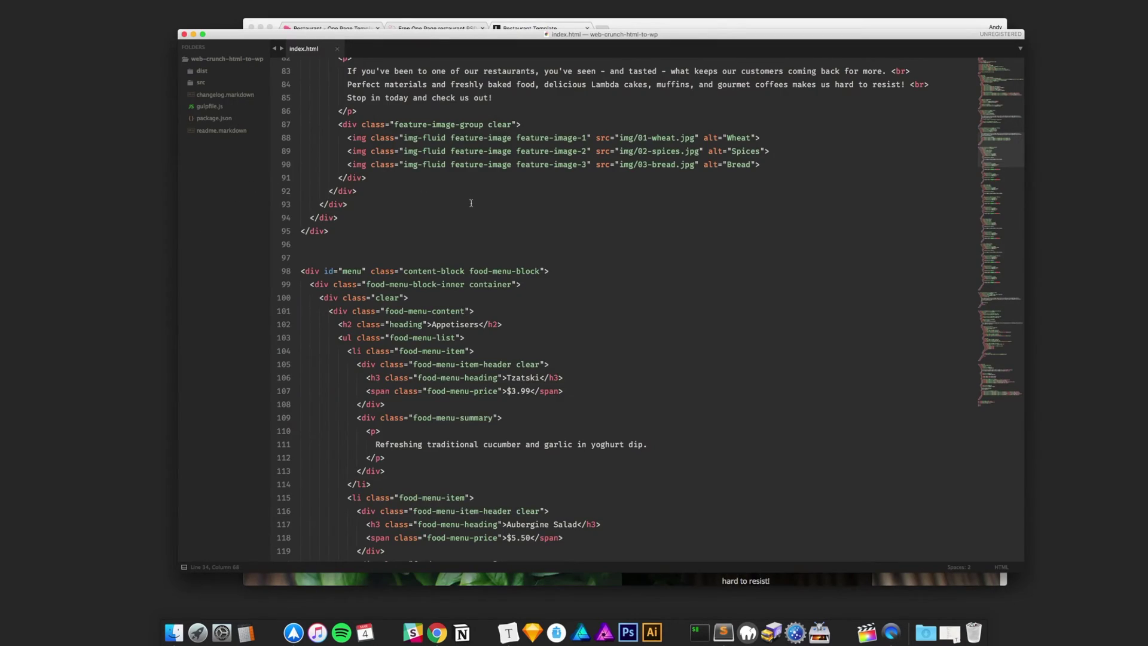
key(super+minus)
key(super+minus)
drag(518, 270, 324, 246)
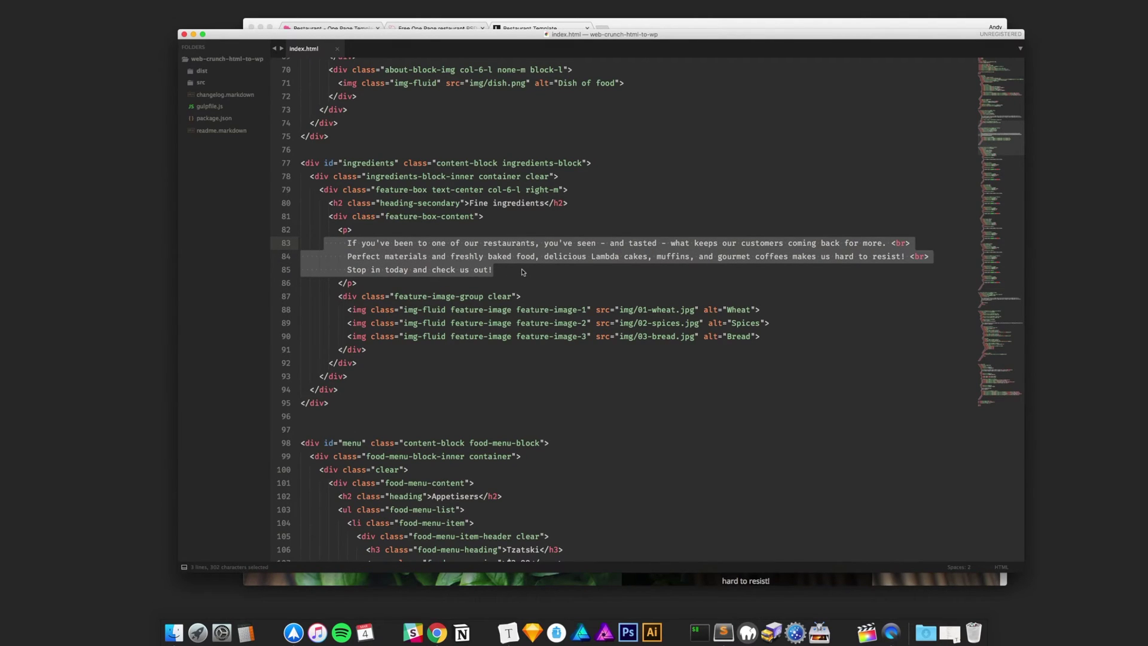
click(522, 272)
scroll(532, 263, up, 3)
mouse_move(562, 265)
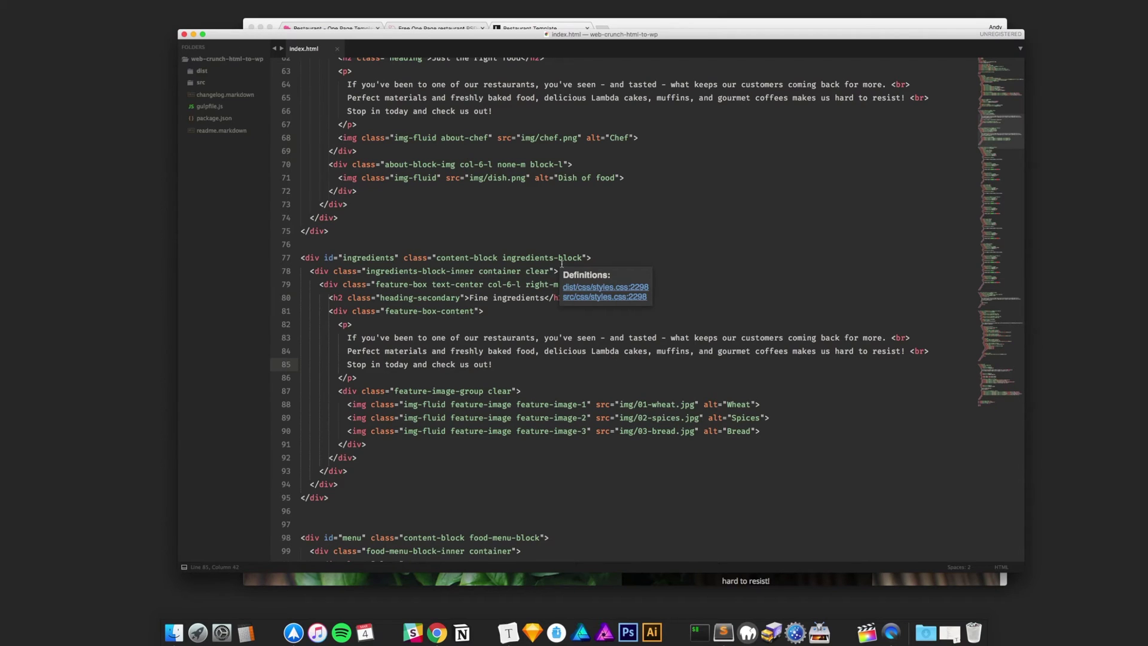
drag(493, 365, 337, 338)
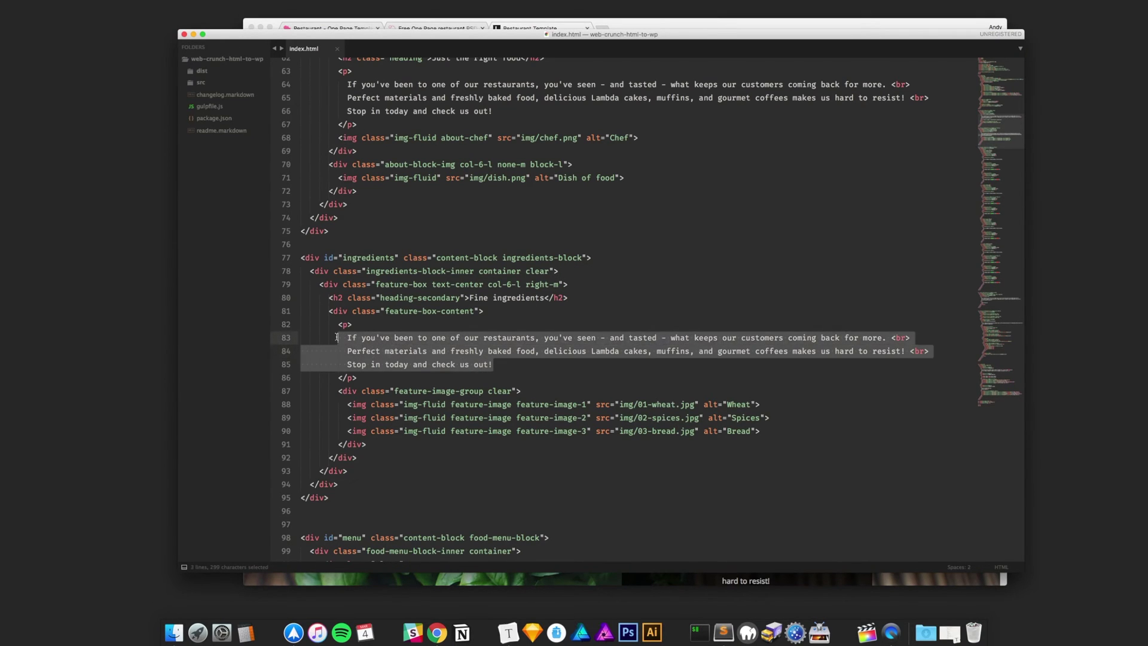
- Select the 'Just the right food' paragraph on lines 64–66, compare it with the page, then scroll to the top
scroll(516, 293, up, 5)
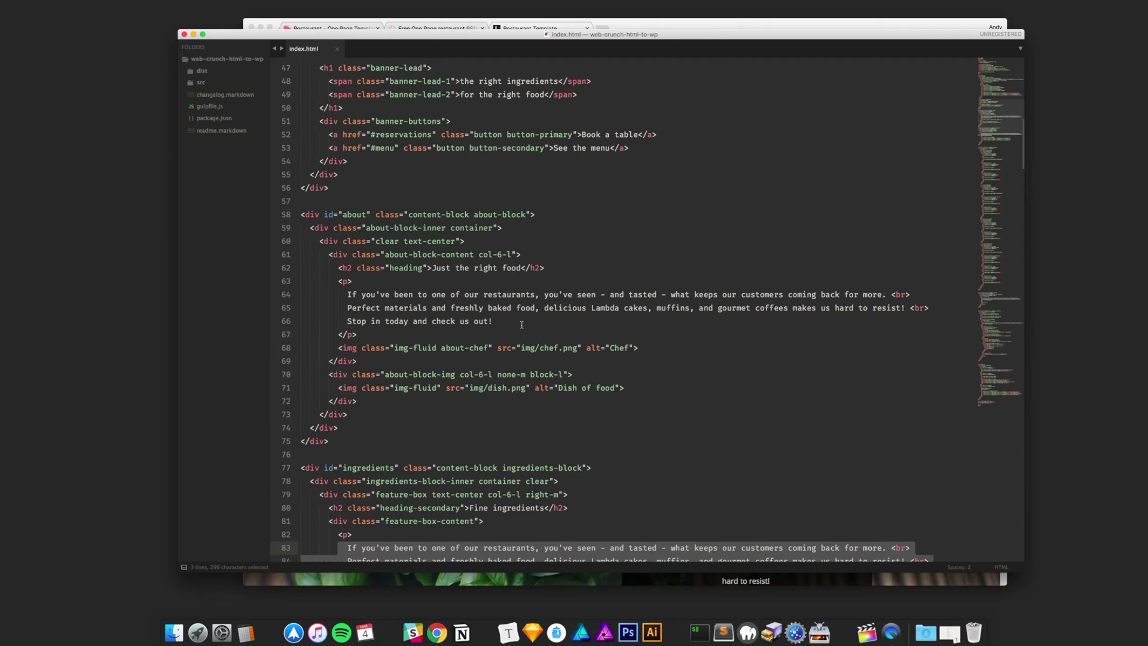
drag(522, 325, 347, 294)
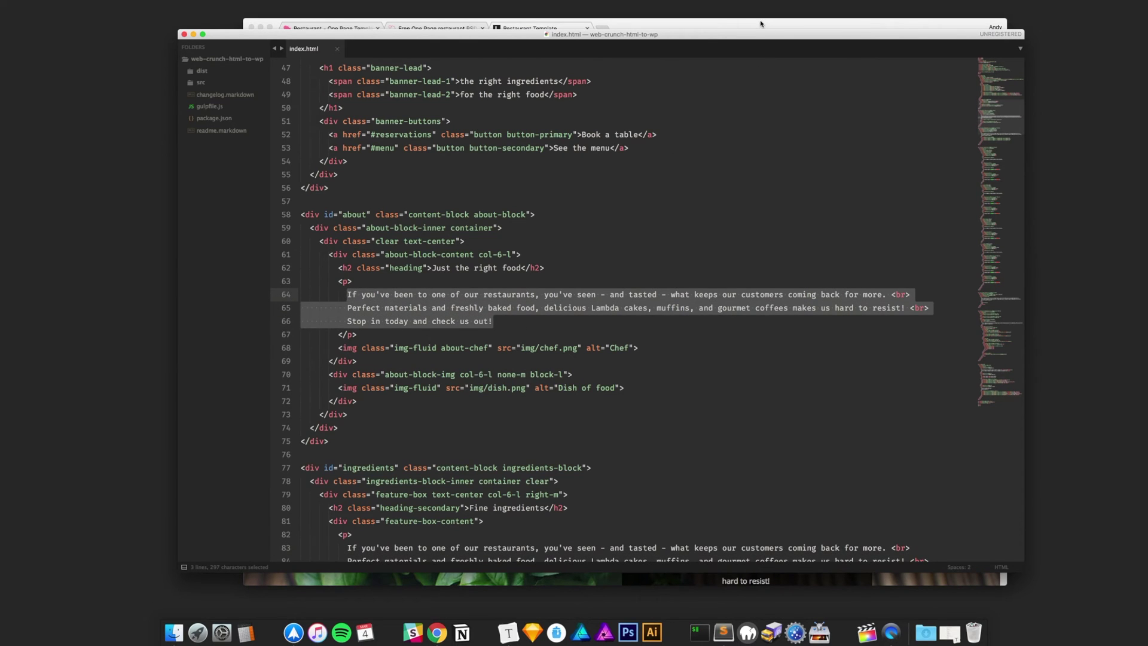
click(759, 25)
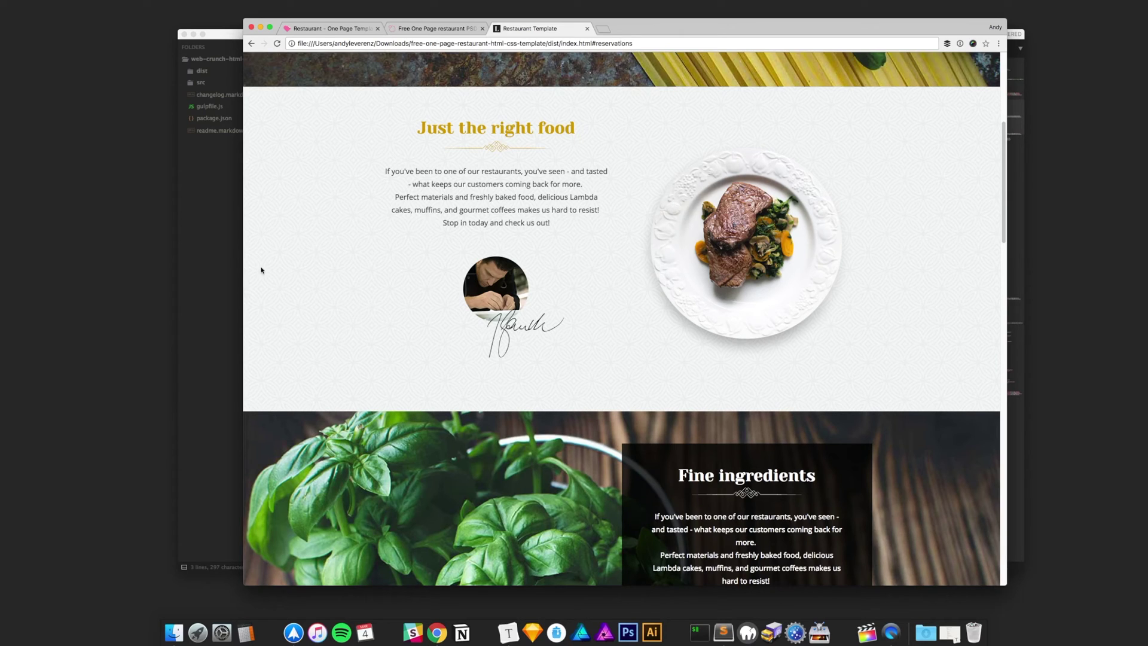
click(224, 279)
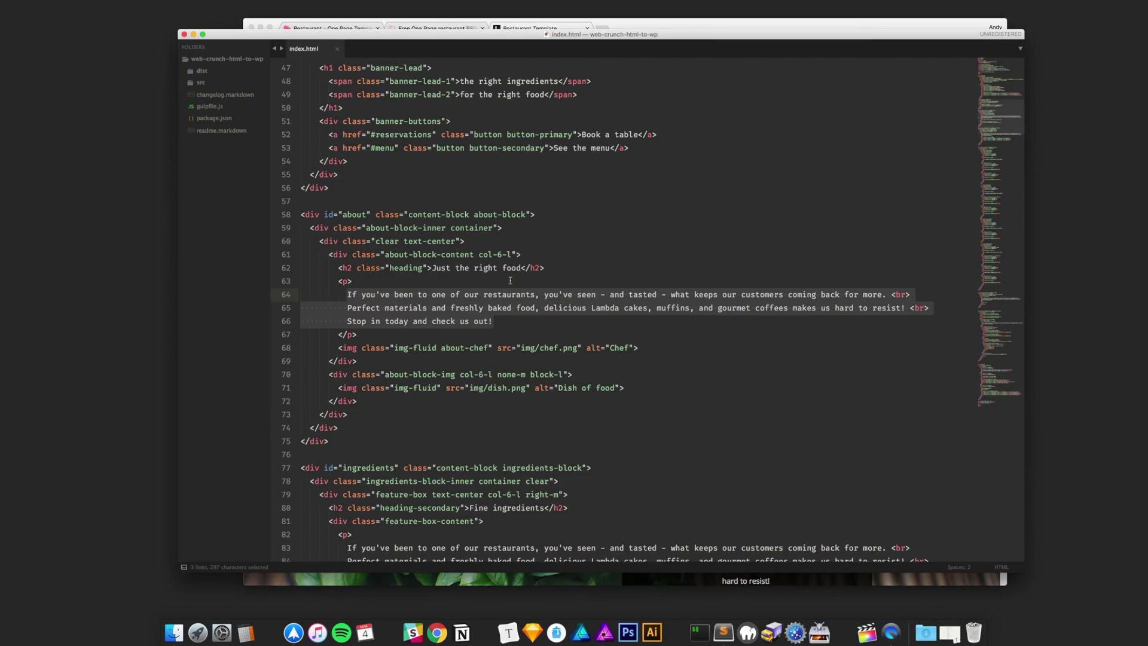
click(511, 282)
drag(492, 327, 343, 295)
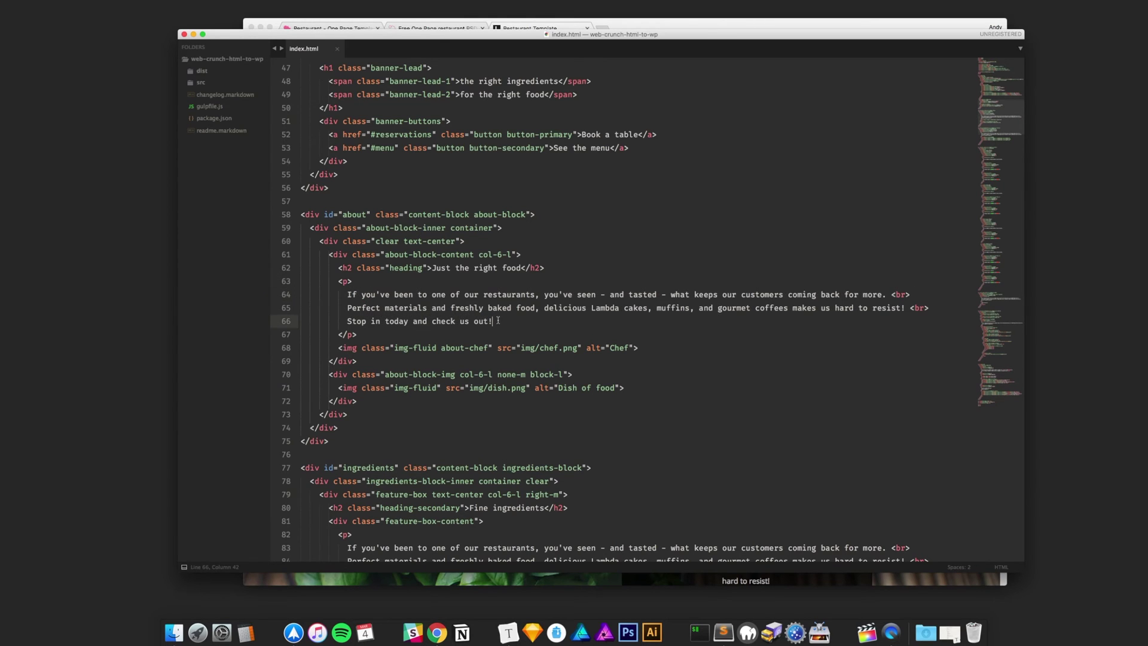
scroll(498, 320, up, 6)
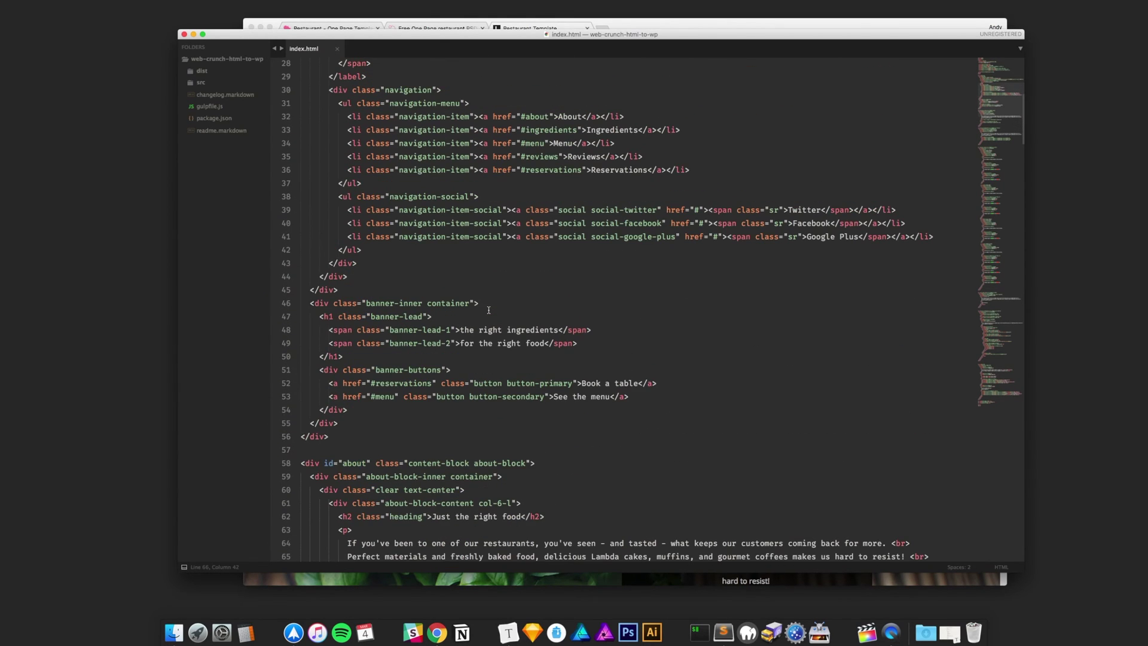
scroll(488, 310, up, 8)
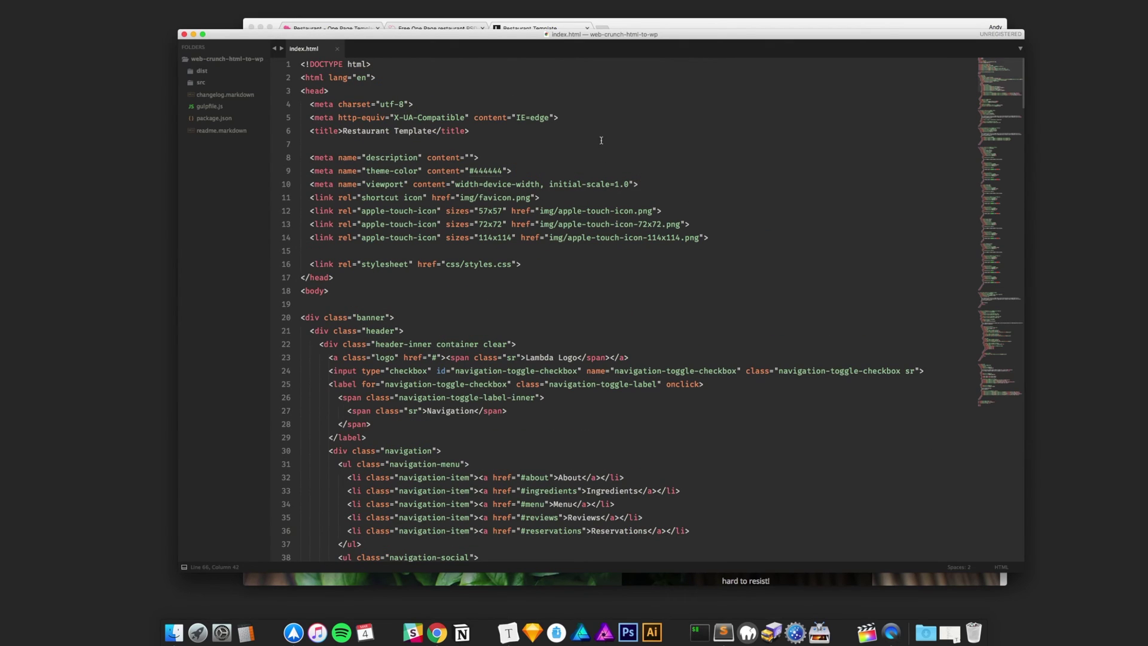
- Return to the restaurant page in Chrome and scroll around its hero section
click(643, 27)
scroll(670, 179, up, 5)
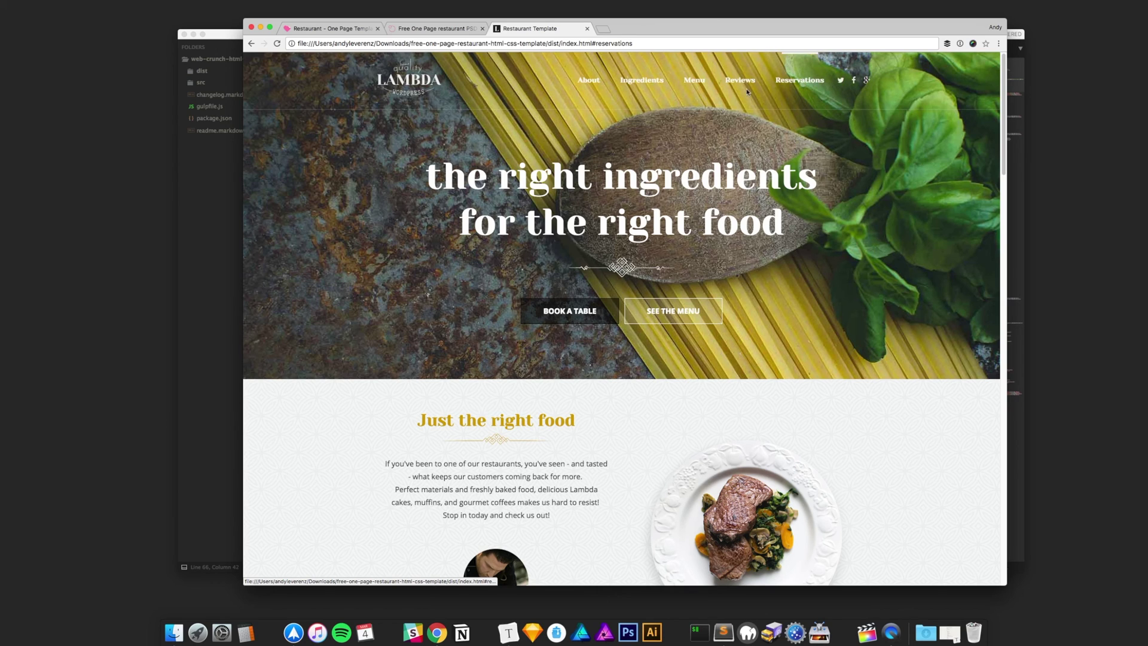
scroll(747, 92, down, 5)
scroll(585, 192, up, 5)
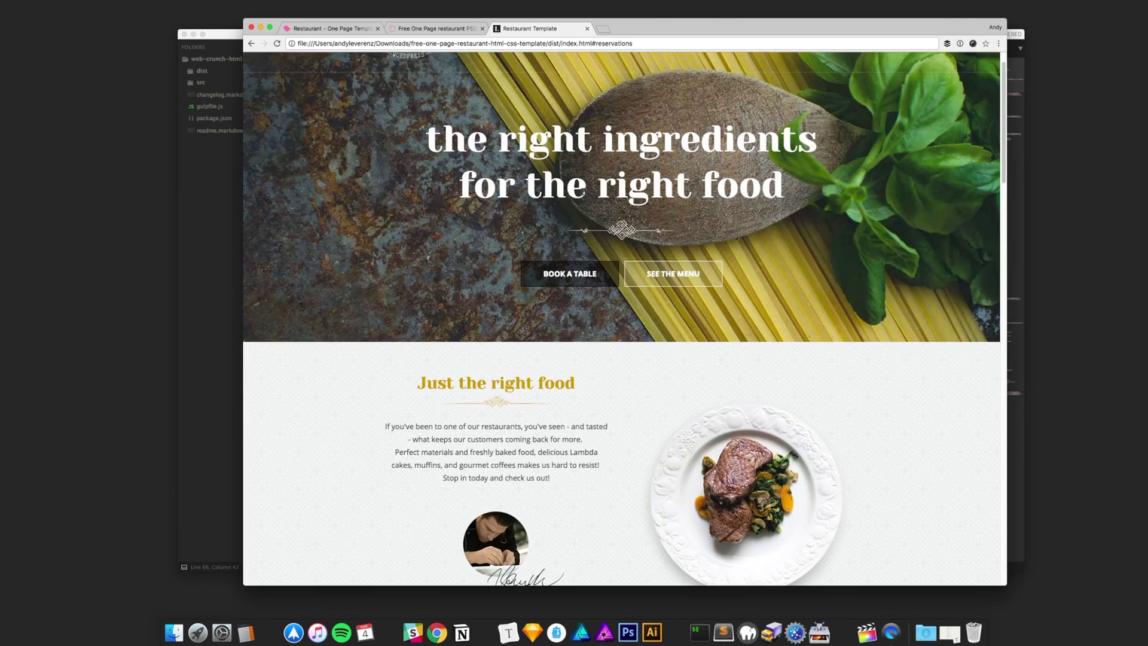